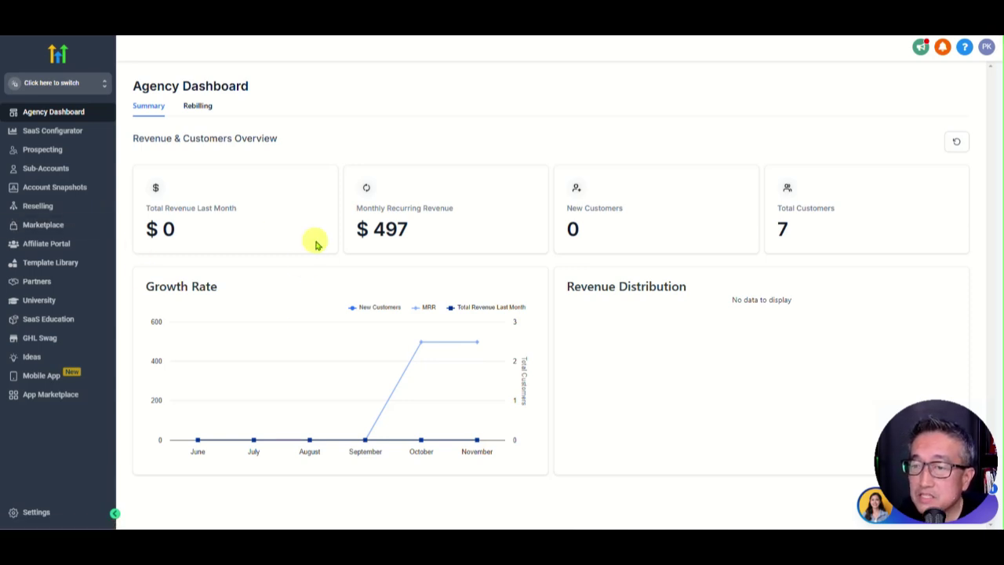
- Remove the existing API domain from the agency's company settings and confirm the removal
left_click(39, 513)
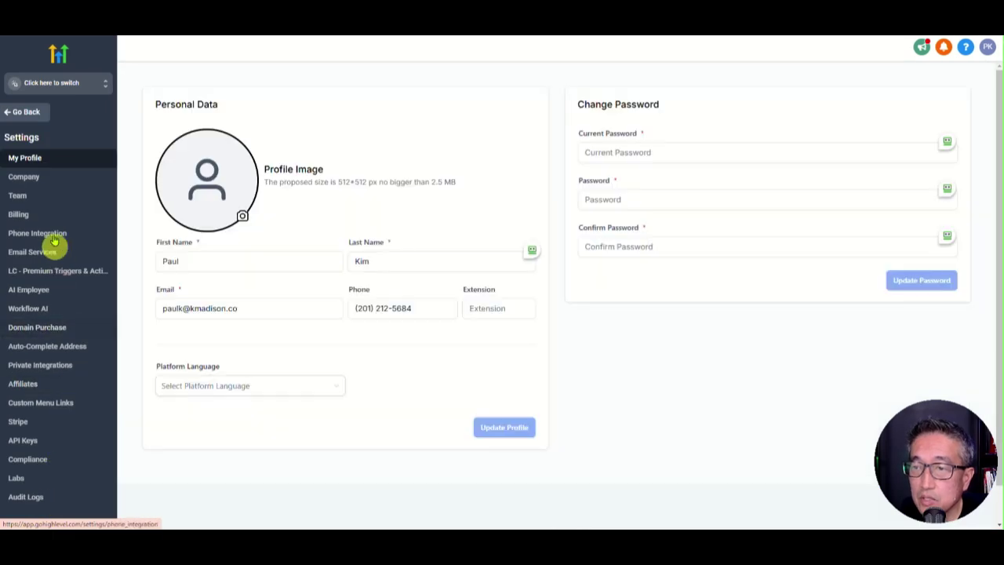
left_click(33, 180)
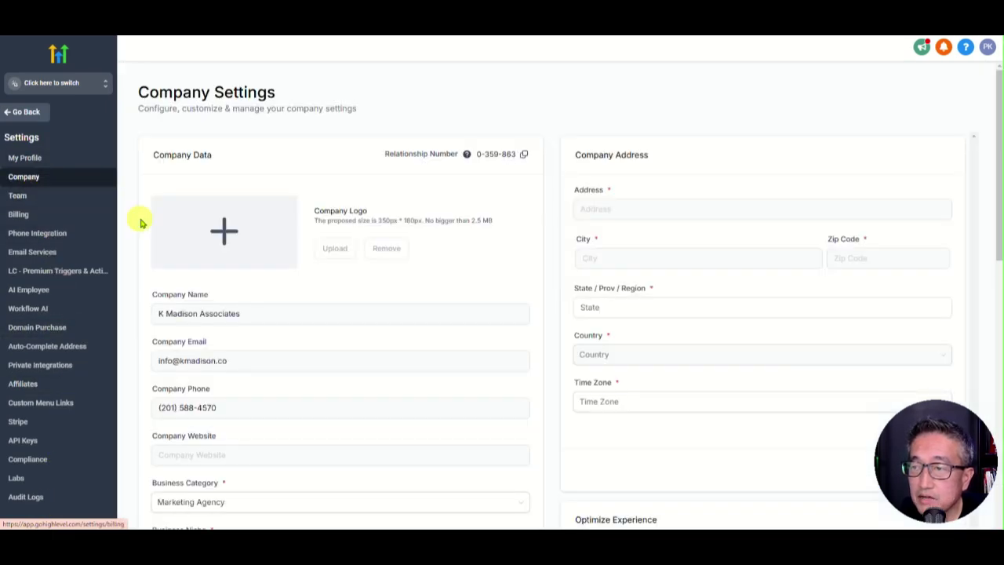
left_click(187, 314)
scroll(191, 318, "down", 5)
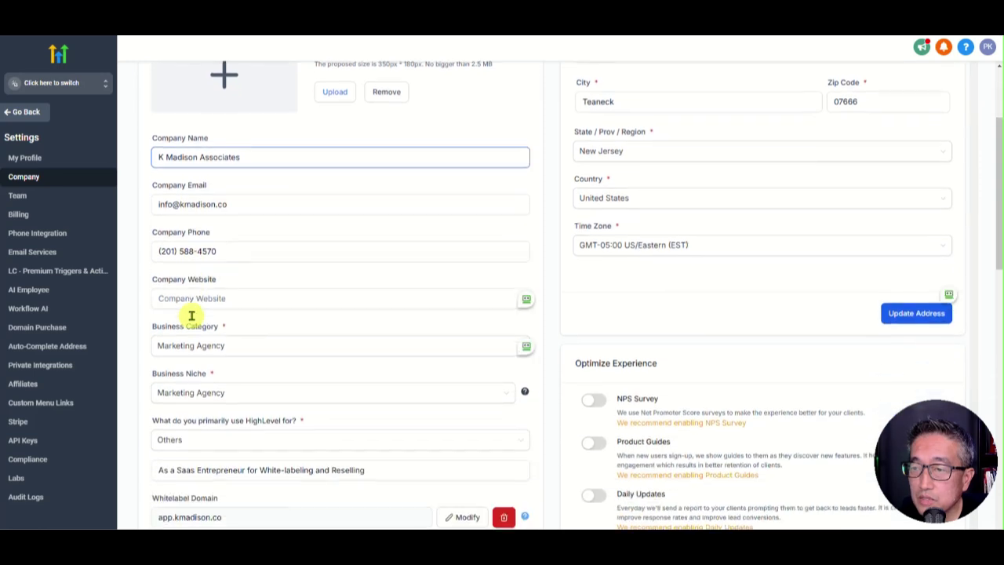
scroll(173, 376, "down", 3)
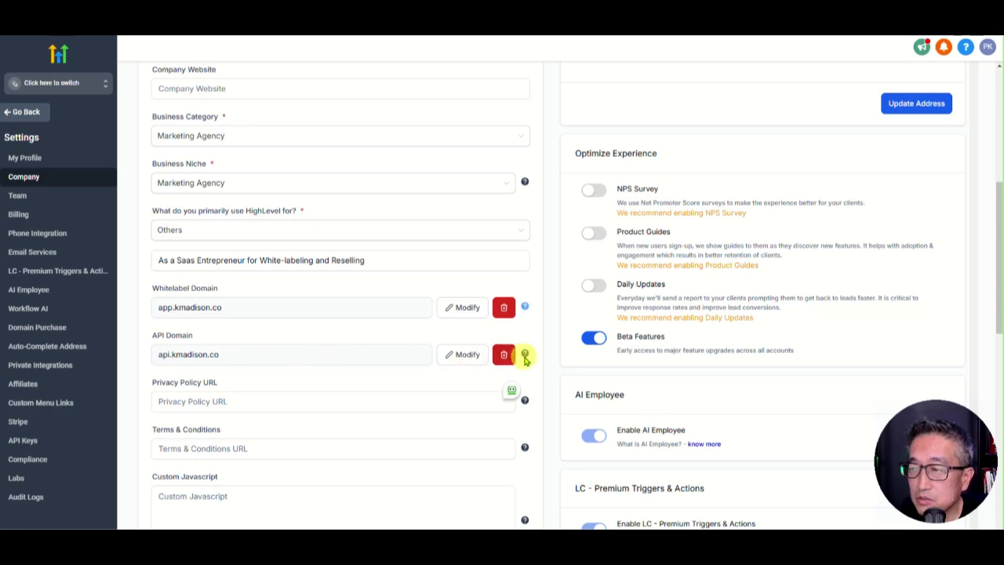
left_click(504, 355)
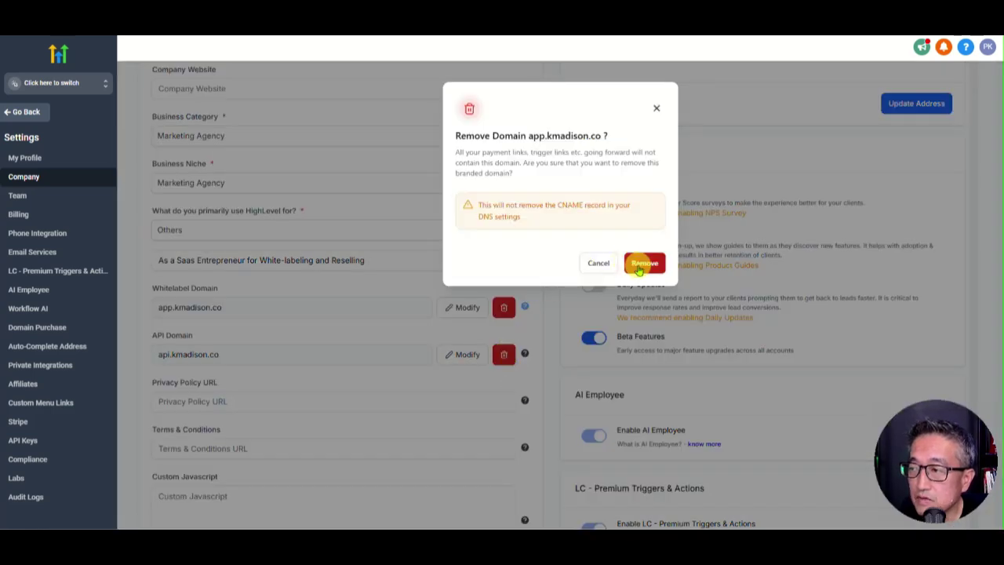
left_click(641, 265)
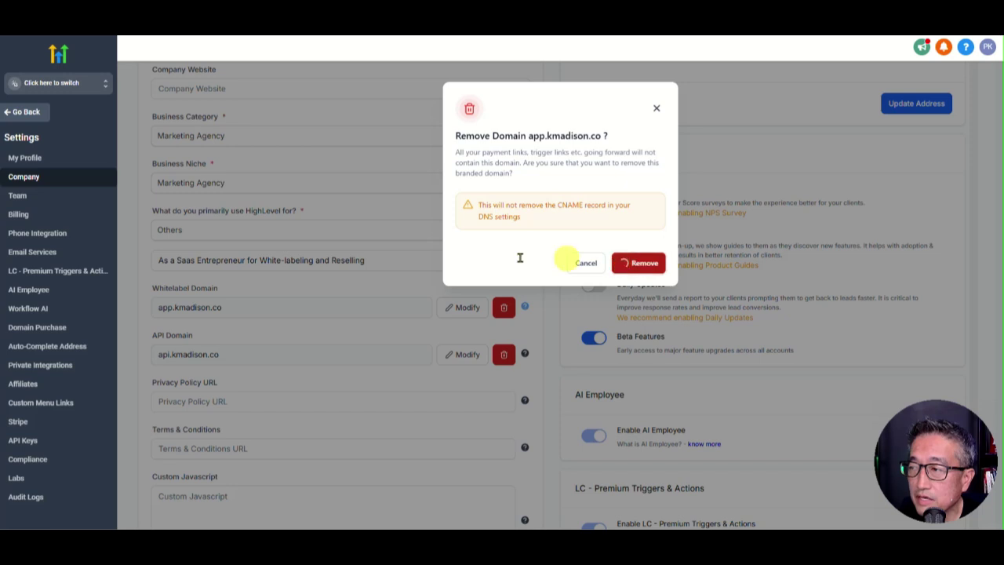
- Enter api.kmadison.co as the API domain in the company data and add it
left_click(429, 358)
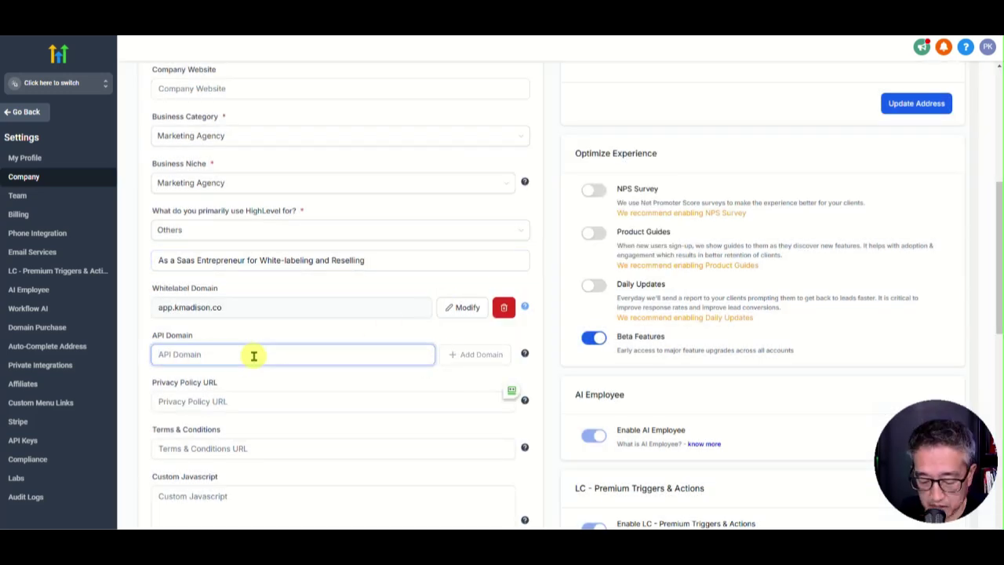
type("api.kmadison.co")
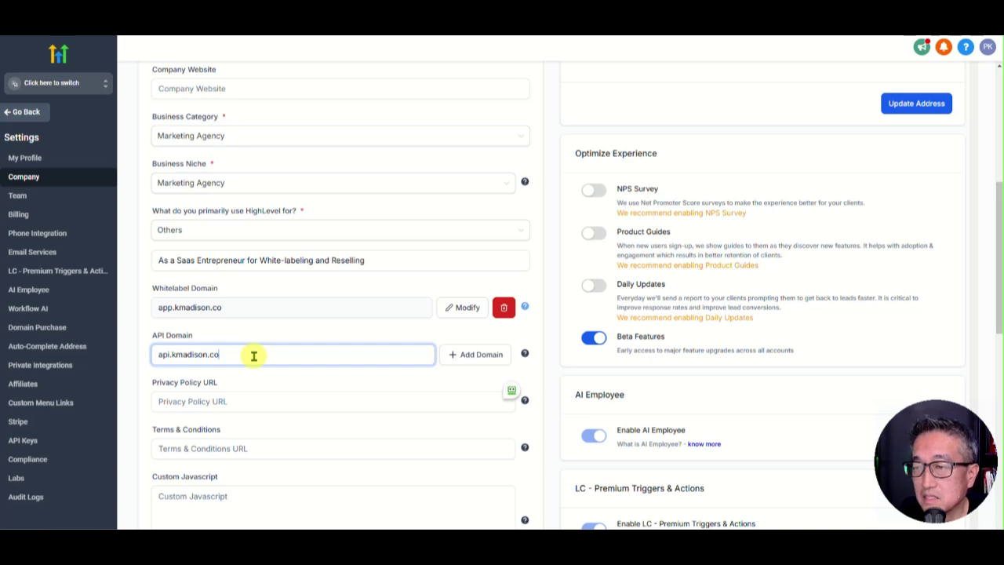
left_click_drag(171, 354, 222, 353)
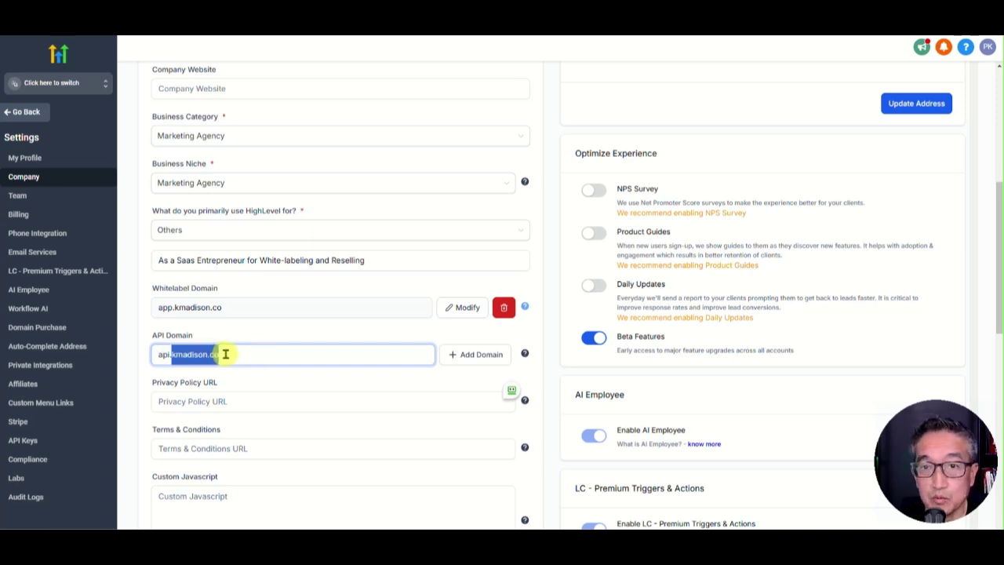
left_click(480, 359)
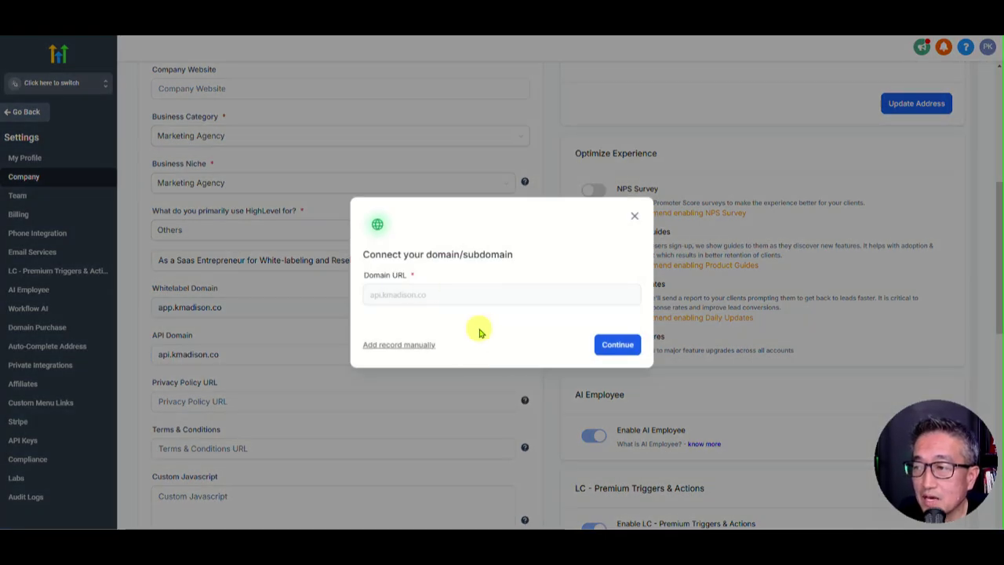
- Choose to add the domain's DNS record manually and review the CNAME host and required value
left_click(621, 348)
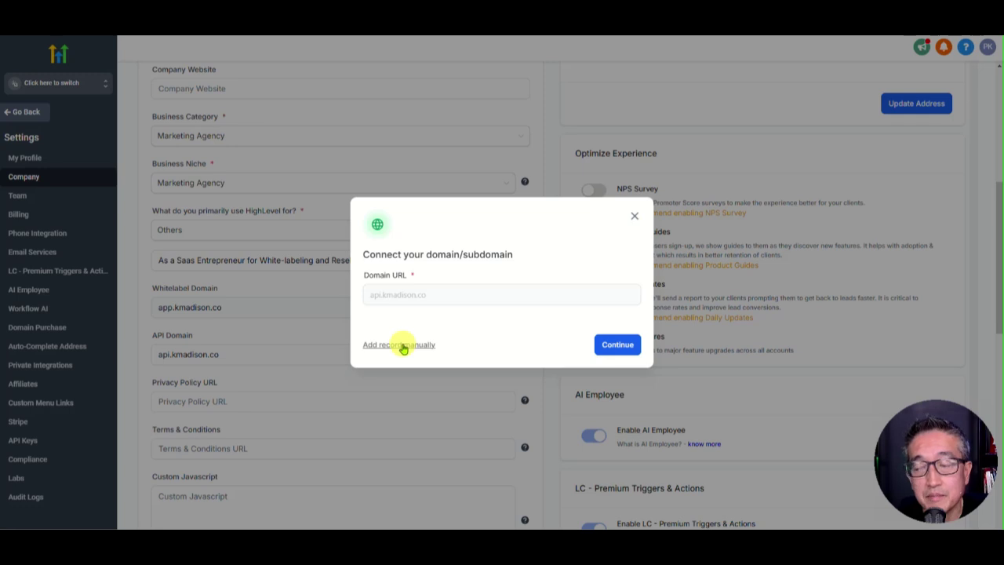
left_click(392, 346)
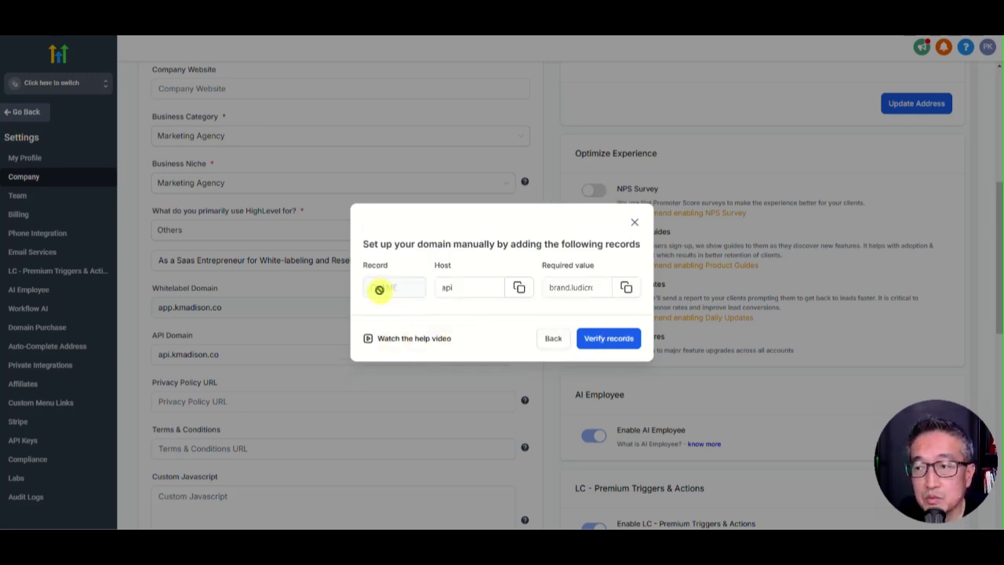
left_click(446, 288)
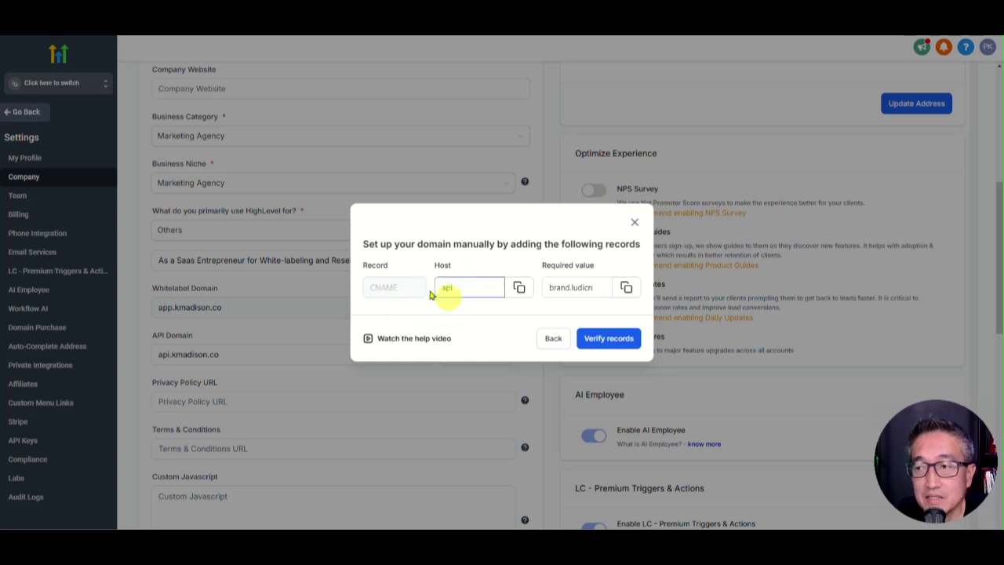
left_click(572, 289)
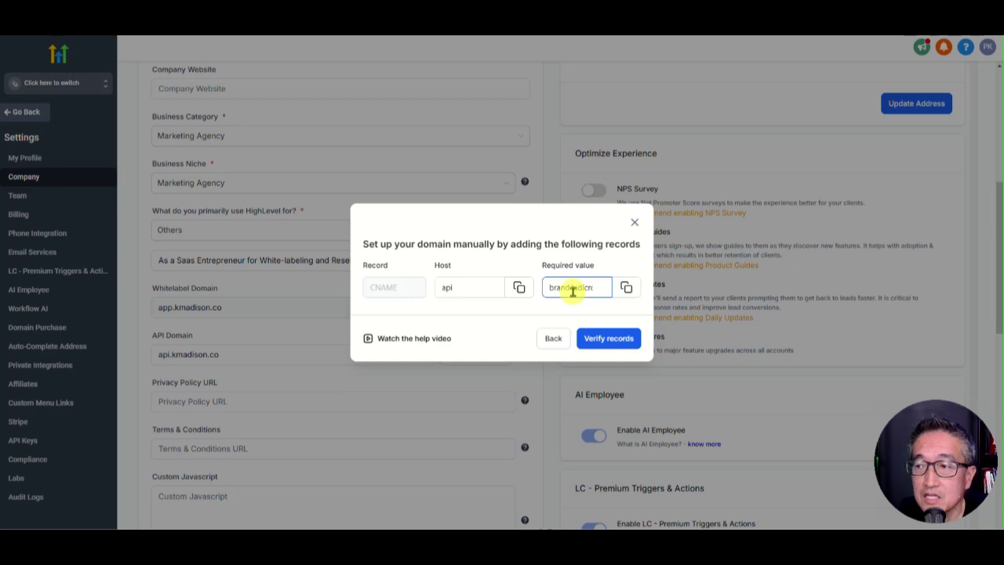
- Switch to the Namecheap advanced DNS page for kmadison.co and delete the api CNAME record
left_click(479, 307)
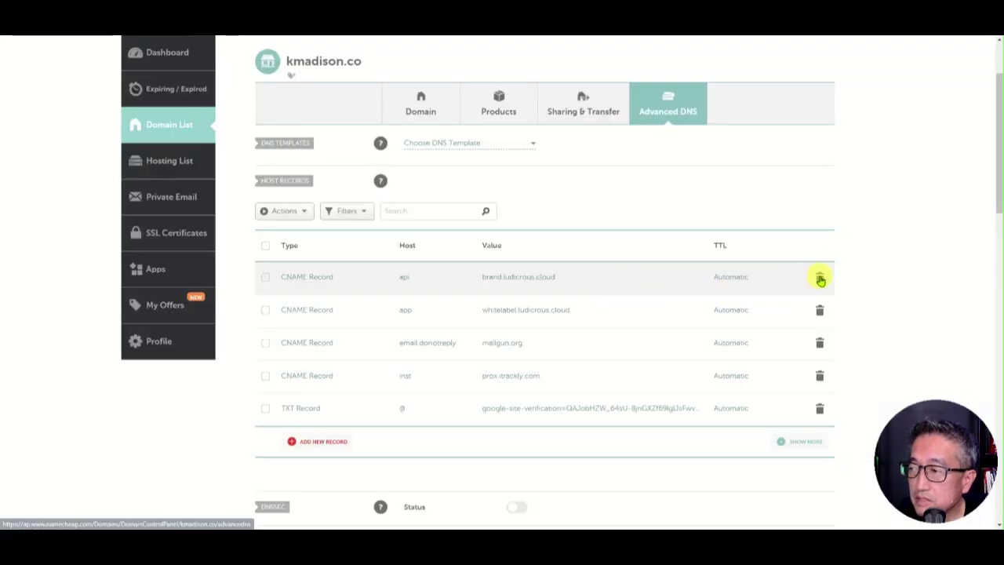
left_click(819, 279)
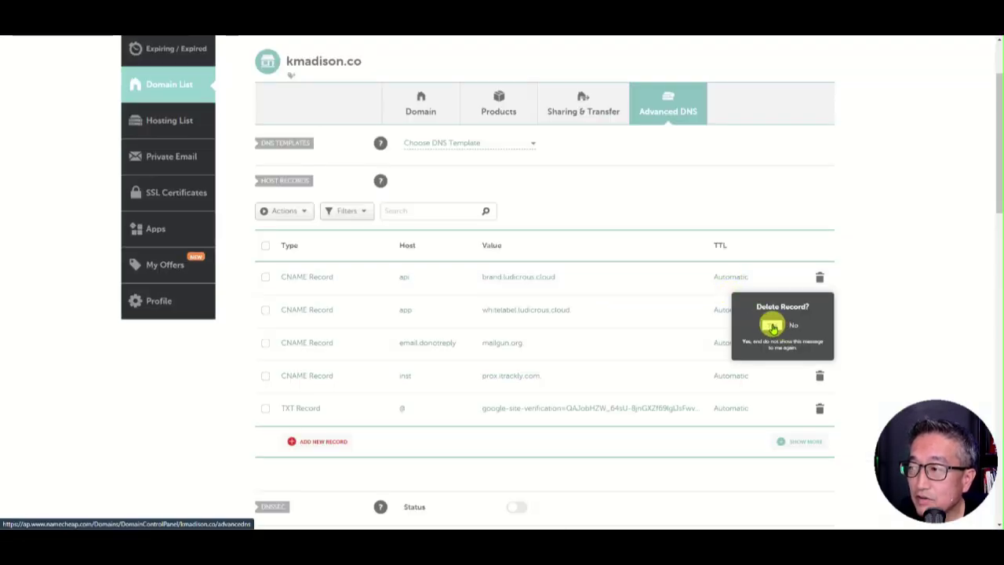
left_click(772, 327)
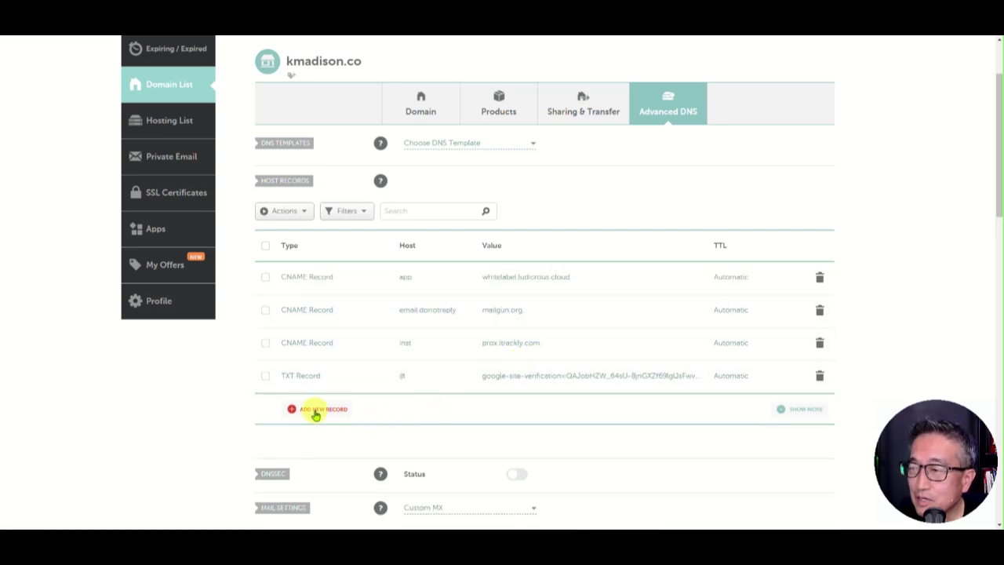
- Add a new CNAME host record for kmadison.co, with the host api copied from the HighLevel domain dialog
left_click(314, 414)
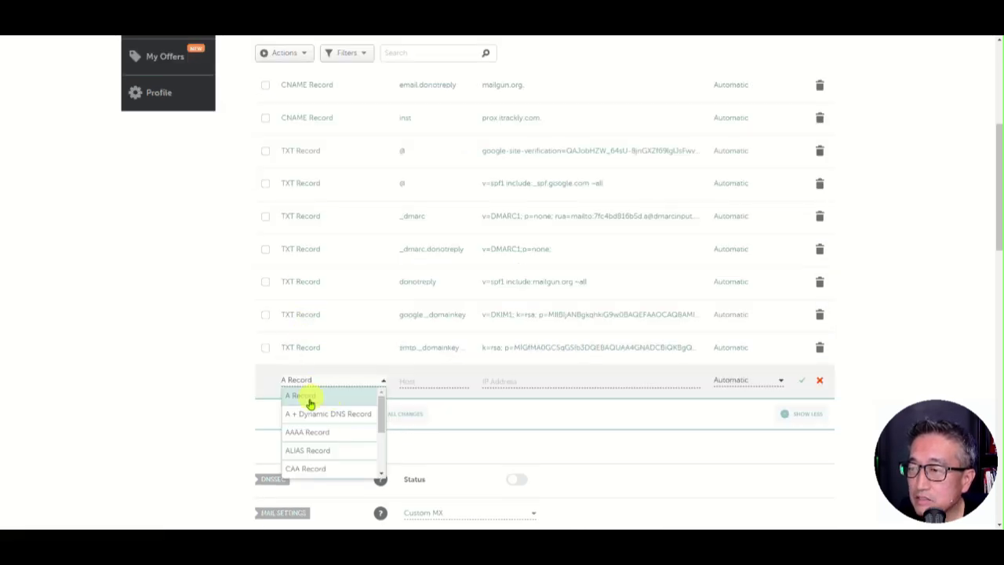
scroll(308, 408, "down", 2)
left_click(310, 437)
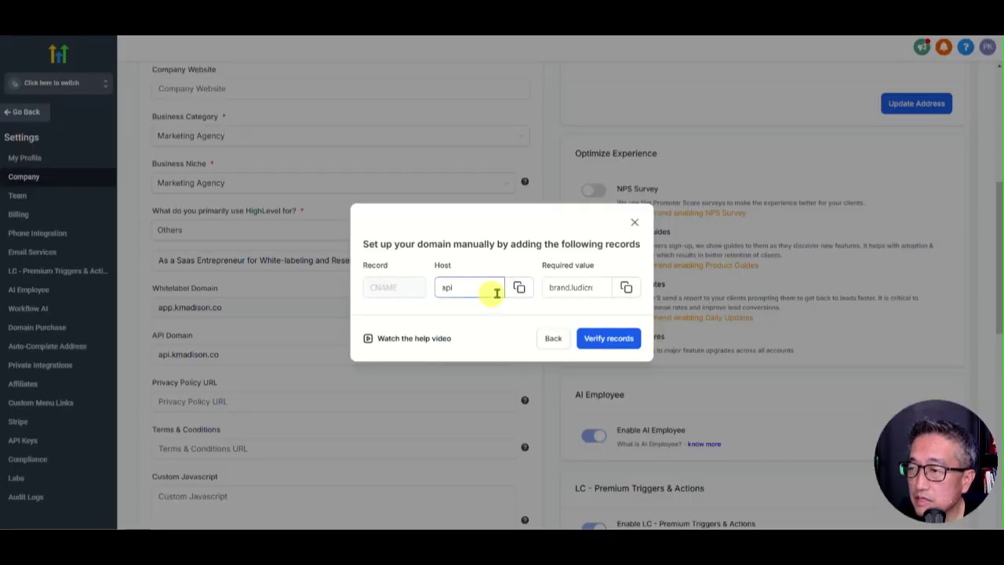
left_click(520, 288)
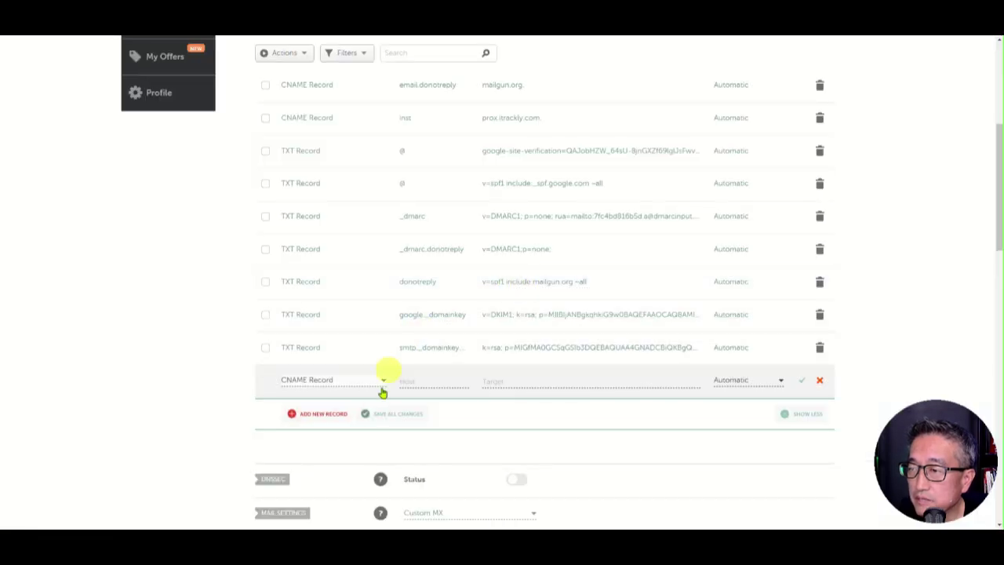
left_click(442, 380)
right_click(441, 380)
left_click(460, 244)
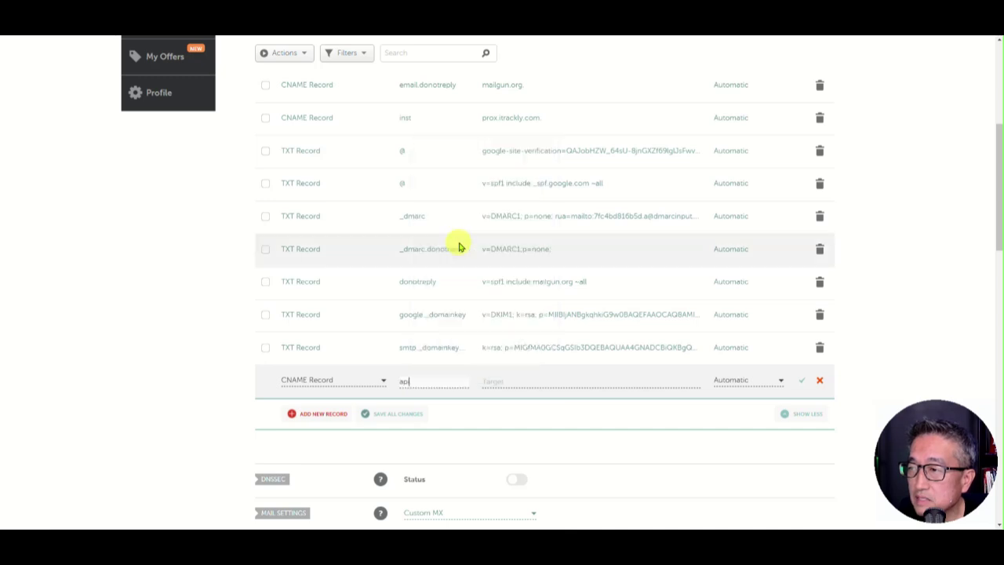
- Set the new CNAME record's target to brand.ludicrous.cloud and save the record
left_click(516, 382)
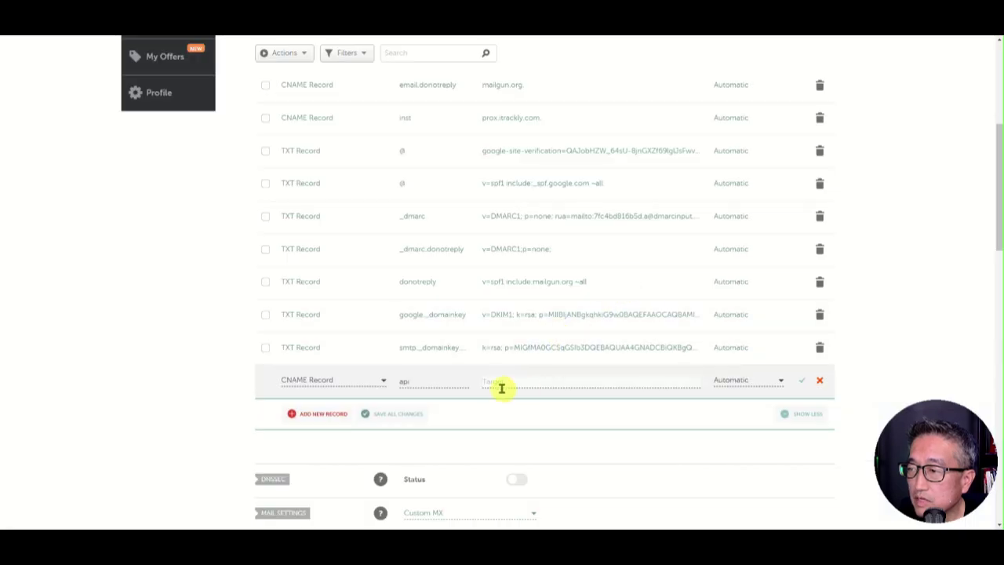
right_click(496, 383)
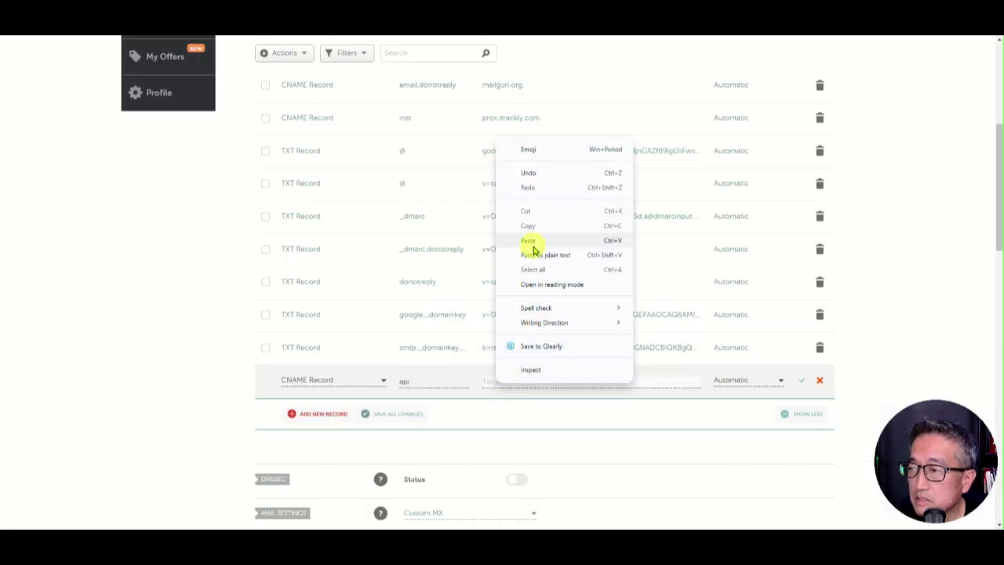
left_click(530, 242)
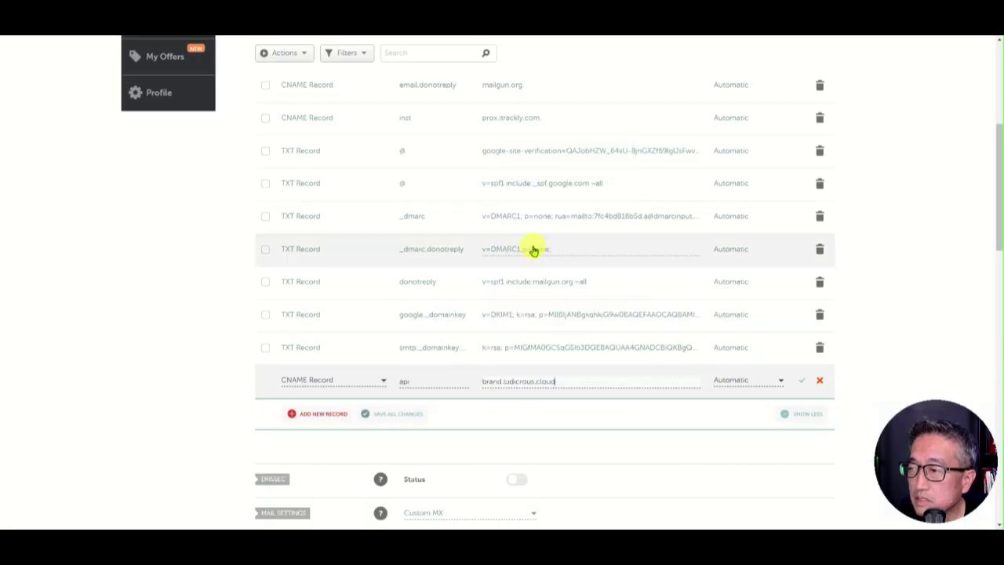
left_click(808, 382)
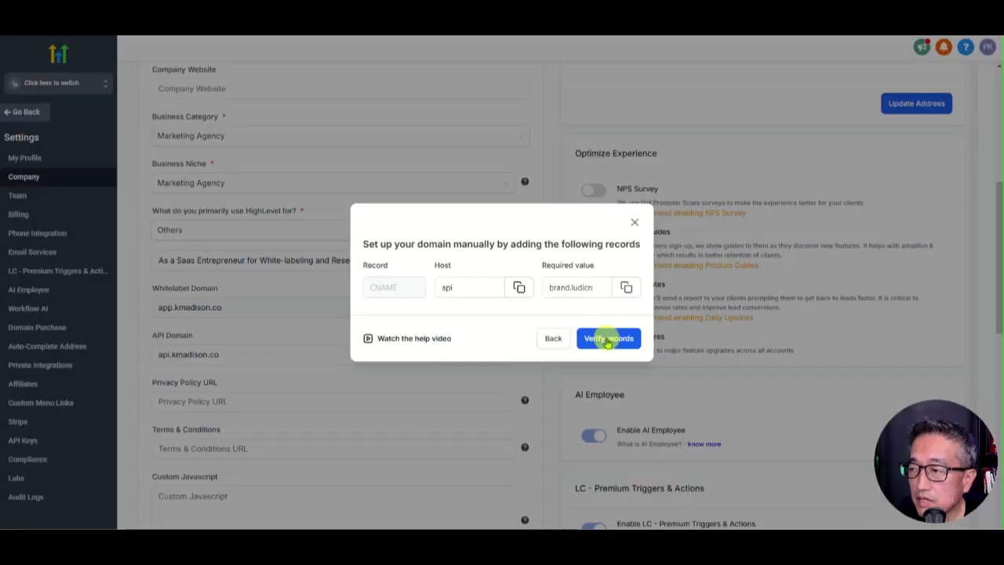
- Switch back to HighLevel, verify the API domain's DNS record and save the updated company settings
left_click(607, 340)
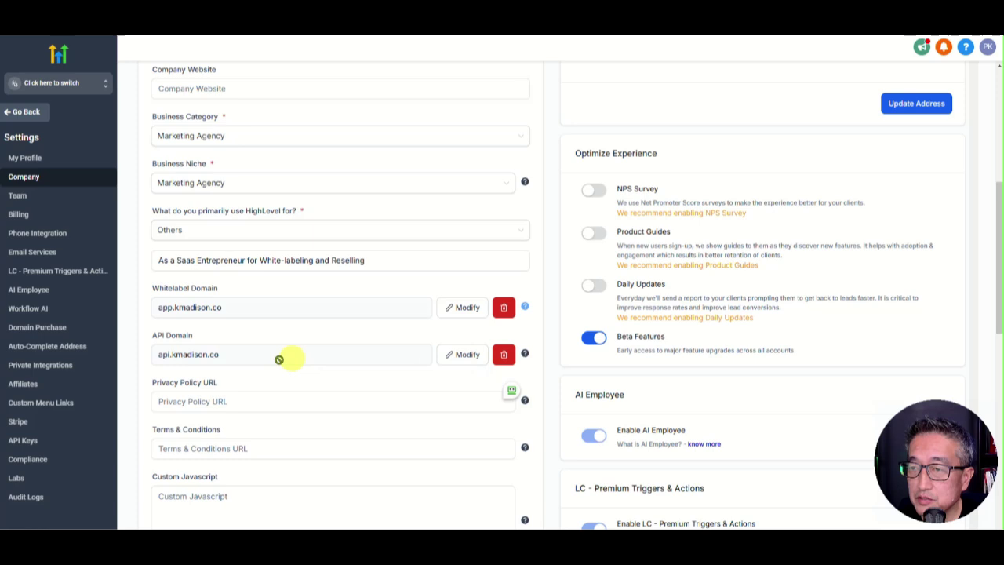
scroll(349, 357, "down", 3)
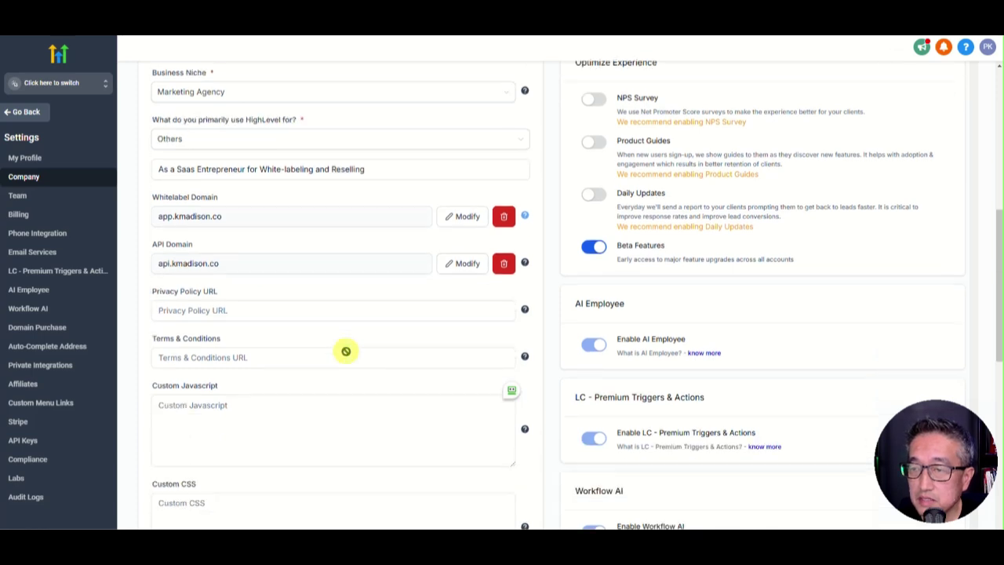
scroll(354, 361, "down", 3)
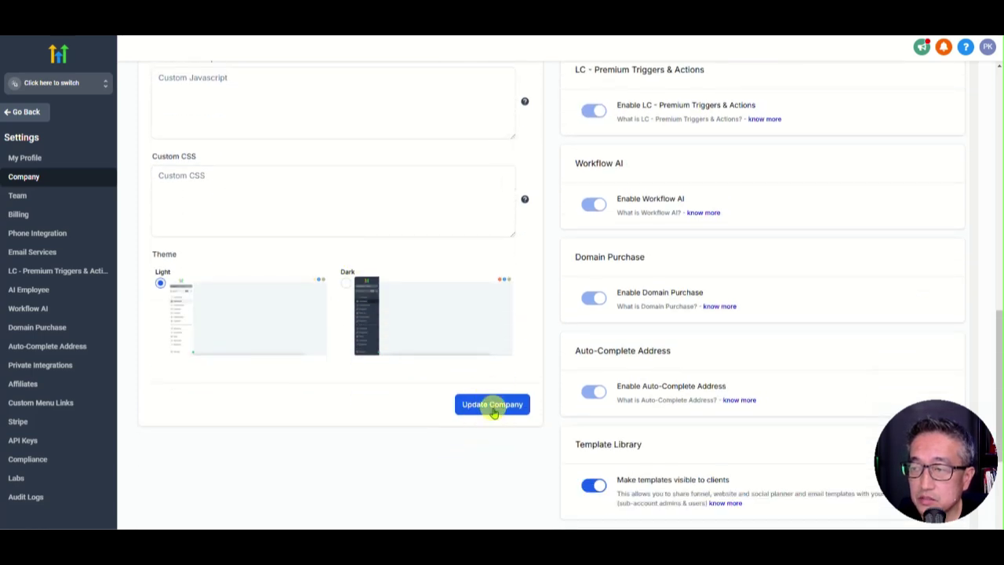
left_click(496, 406)
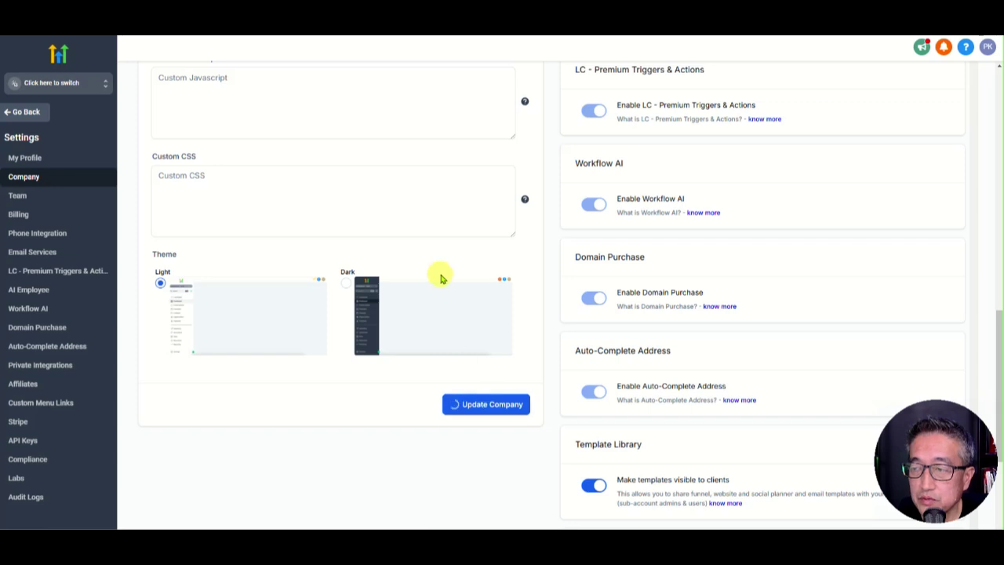
scroll(413, 360, "up", 5)
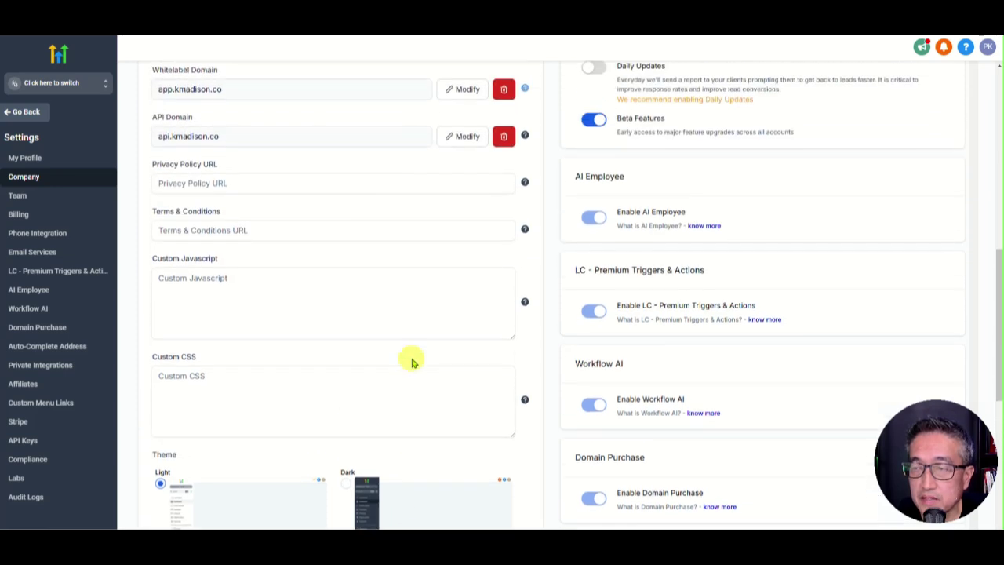
scroll(413, 360, "up", 1)
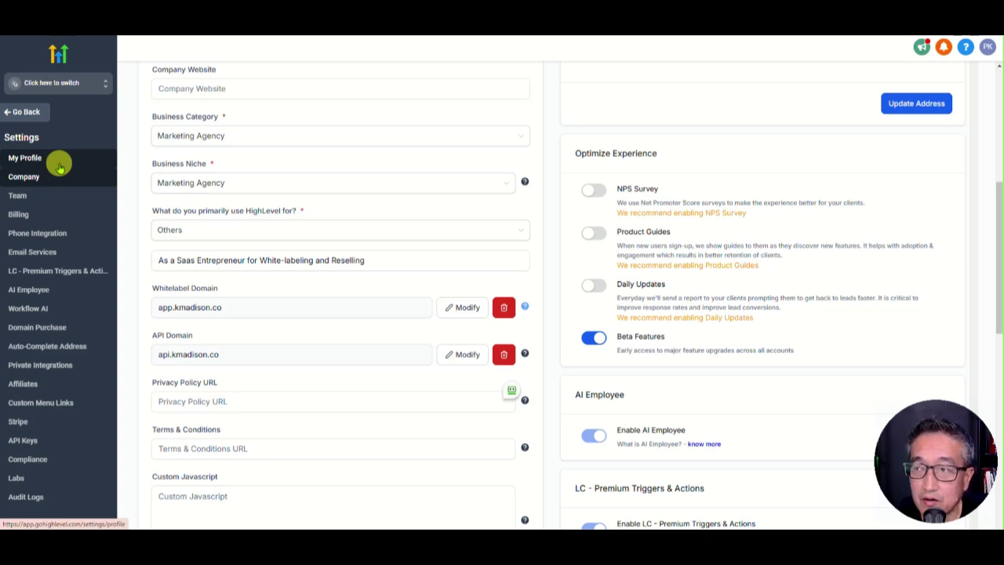
- In the K Madison Demo sub-account's business profile, enter link.kmadison.co as the branded domain and choose to add its DNS record manually
left_click(59, 167)
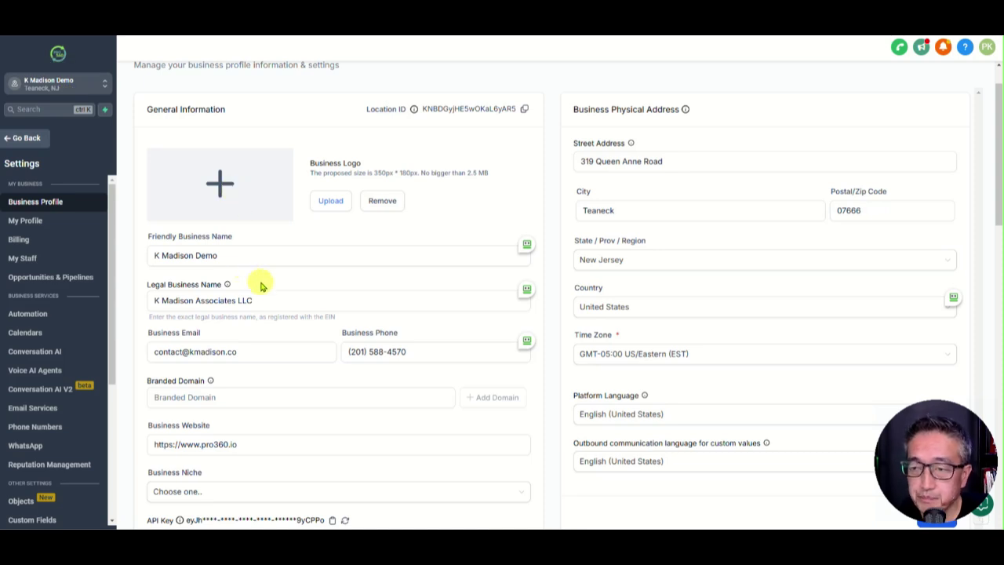
scroll(291, 347, "down", 1)
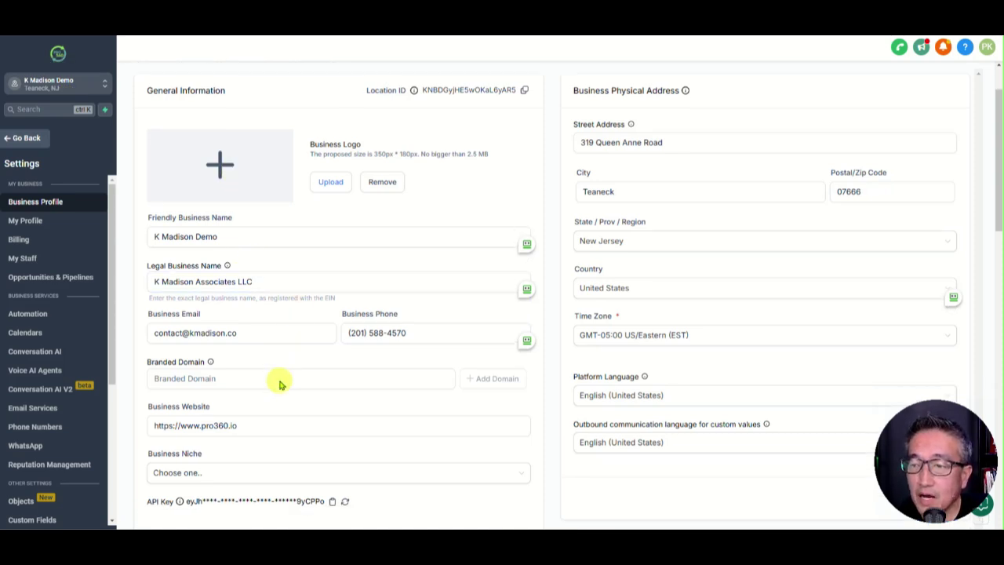
left_click(189, 346)
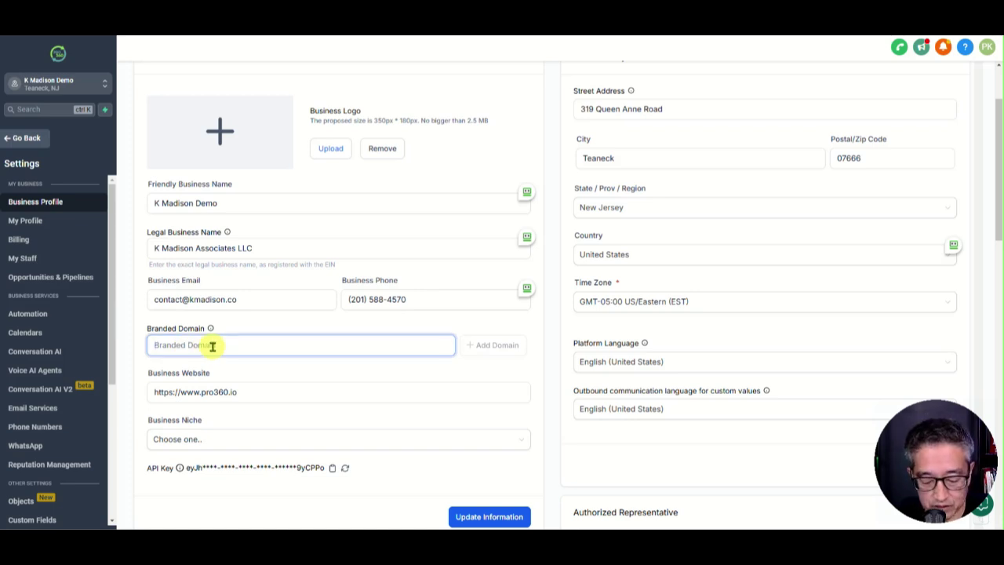
type("link")
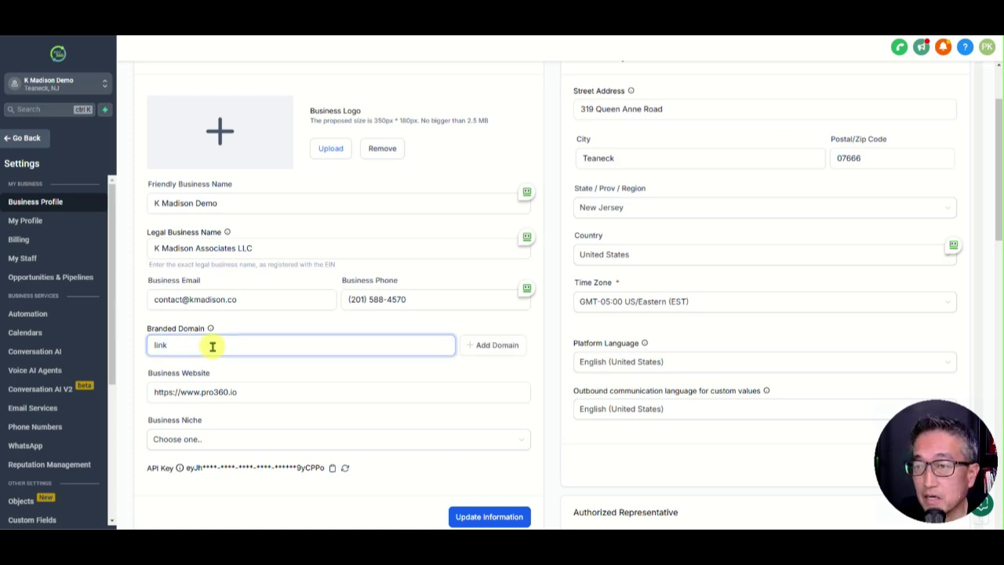
type(".kmadi")
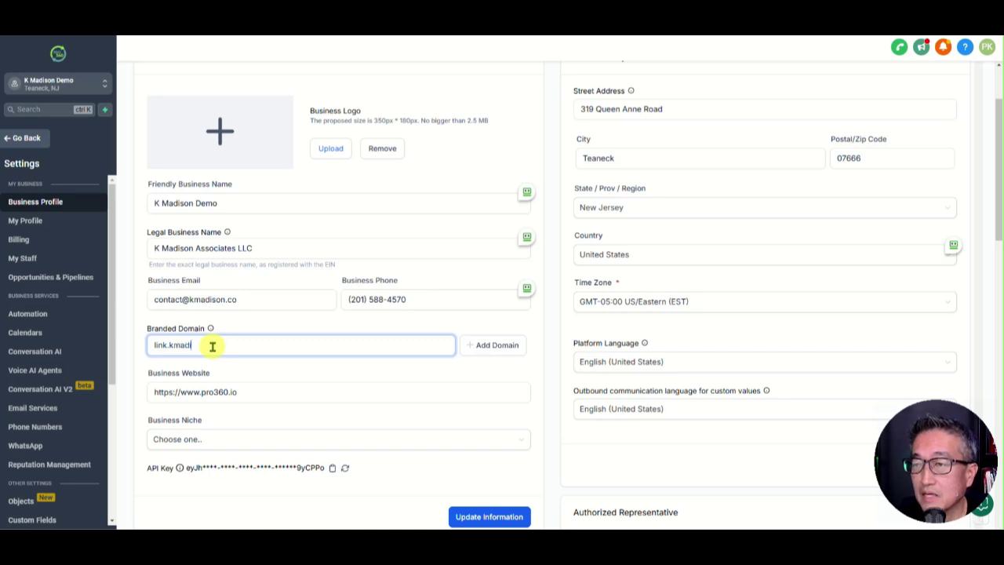
type("son.co")
left_click_drag(168, 343, 227, 345)
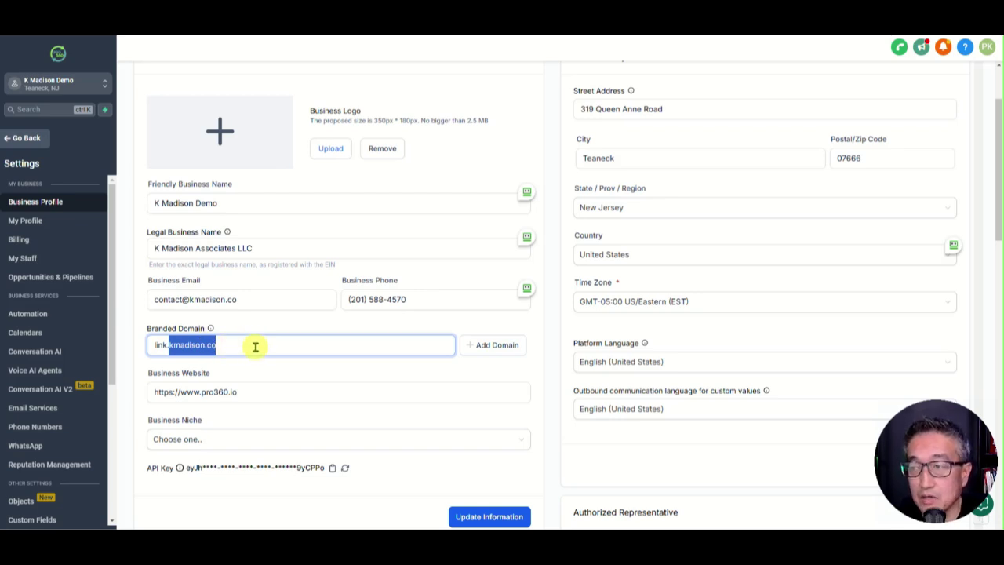
left_click(411, 328)
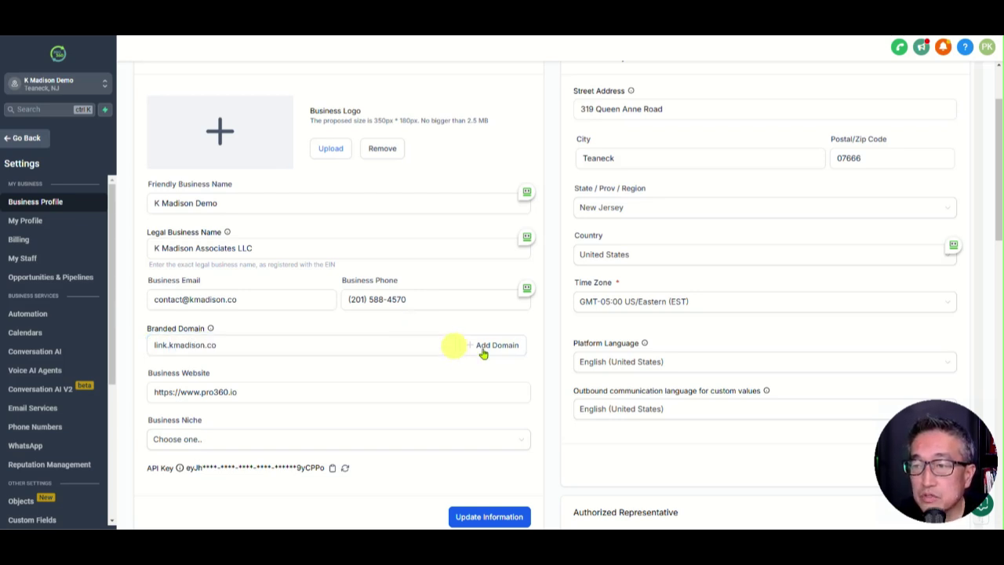
left_click(493, 349)
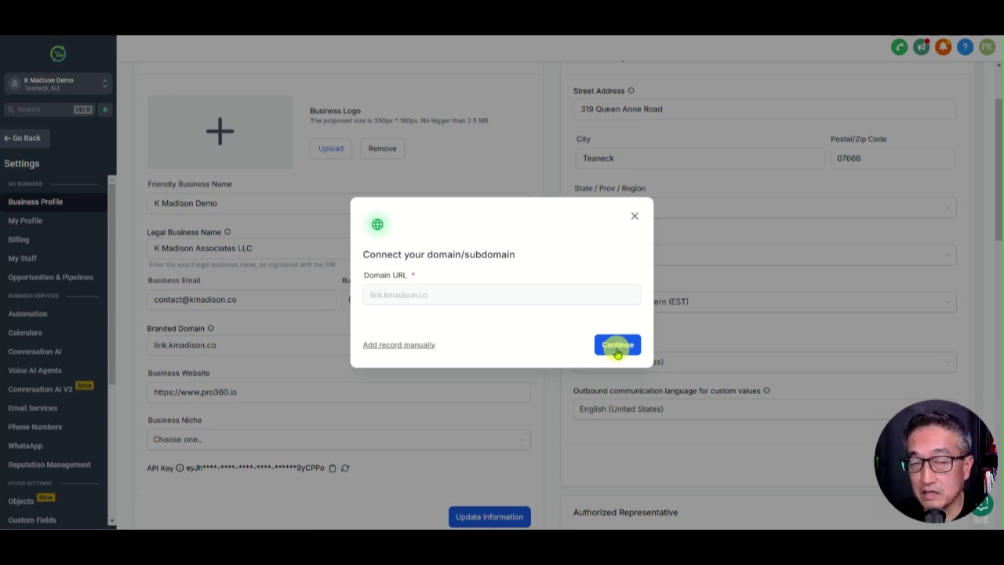
left_click(389, 346)
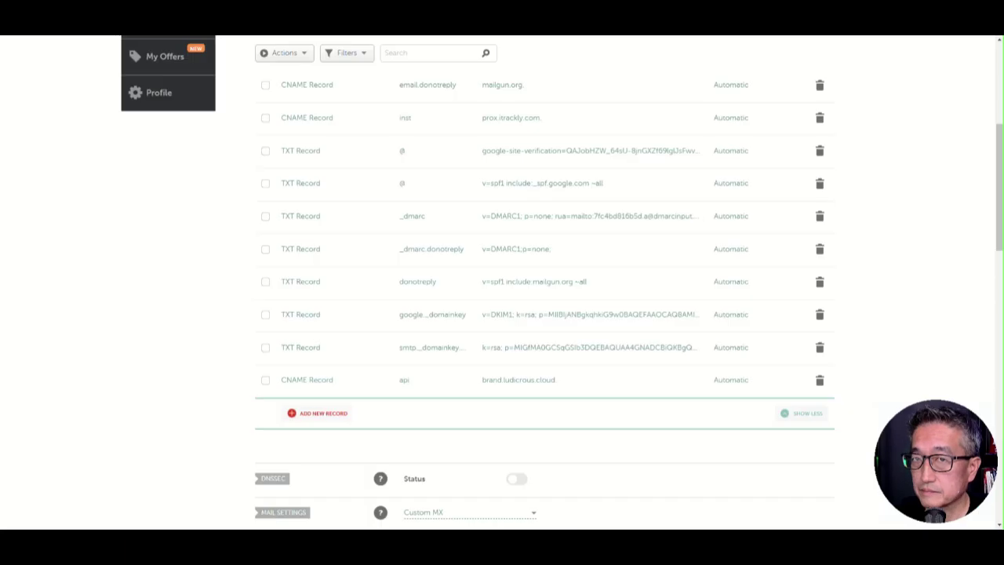
- Switch to Namecheap and add a new CNAME record with the host link copied from the HighLevel domain dialog
left_click(324, 415)
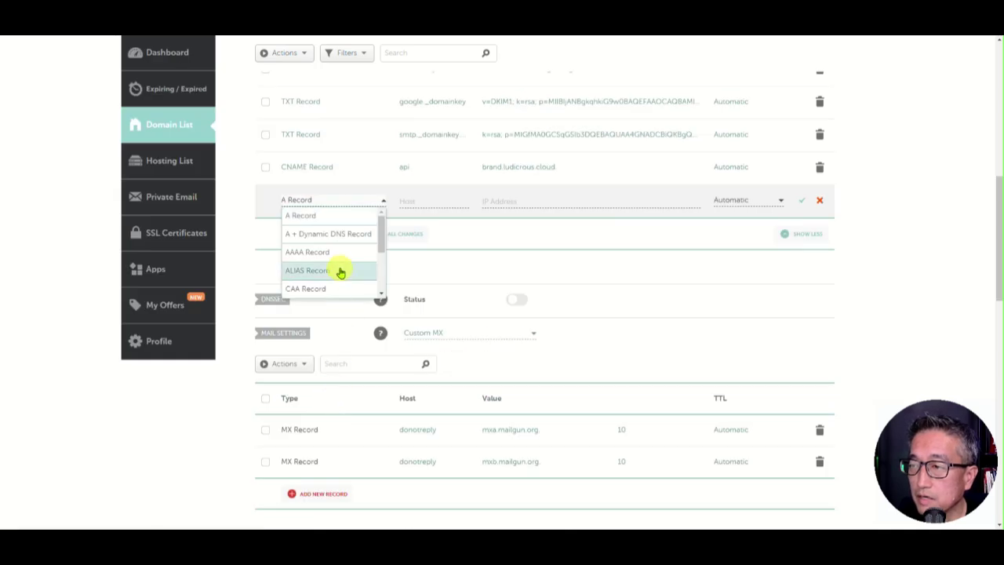
scroll(338, 274, "down", 2)
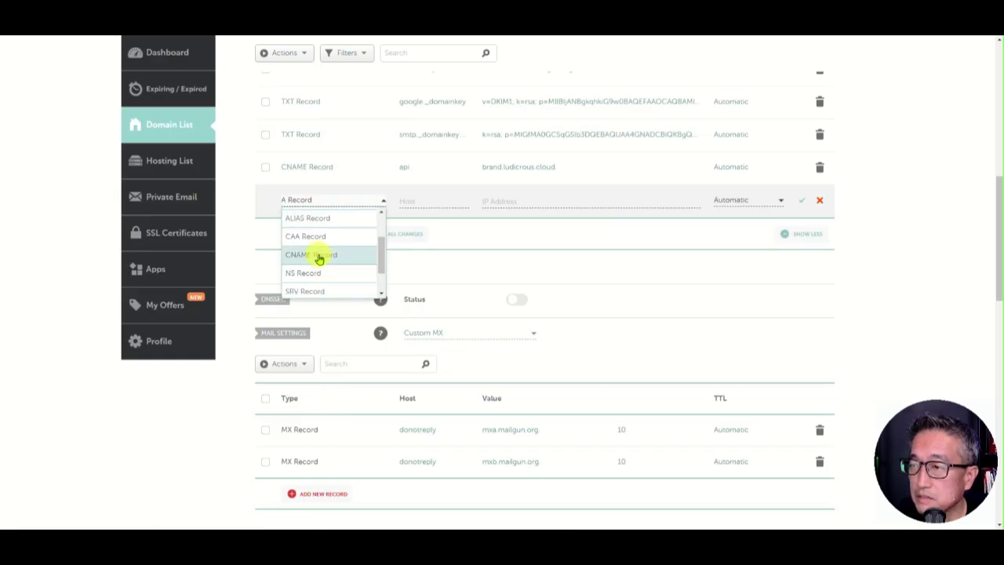
left_click(319, 257)
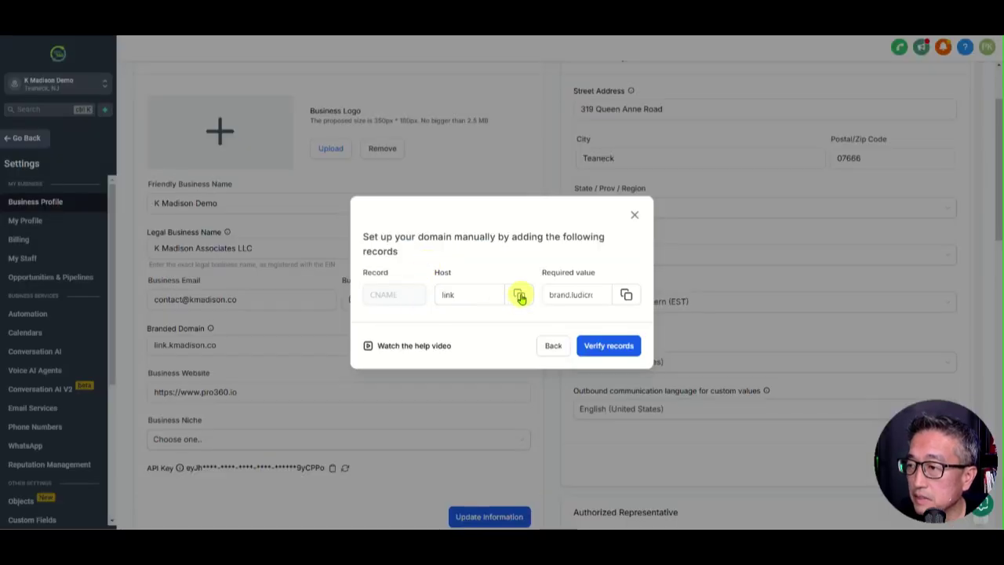
left_click(520, 296)
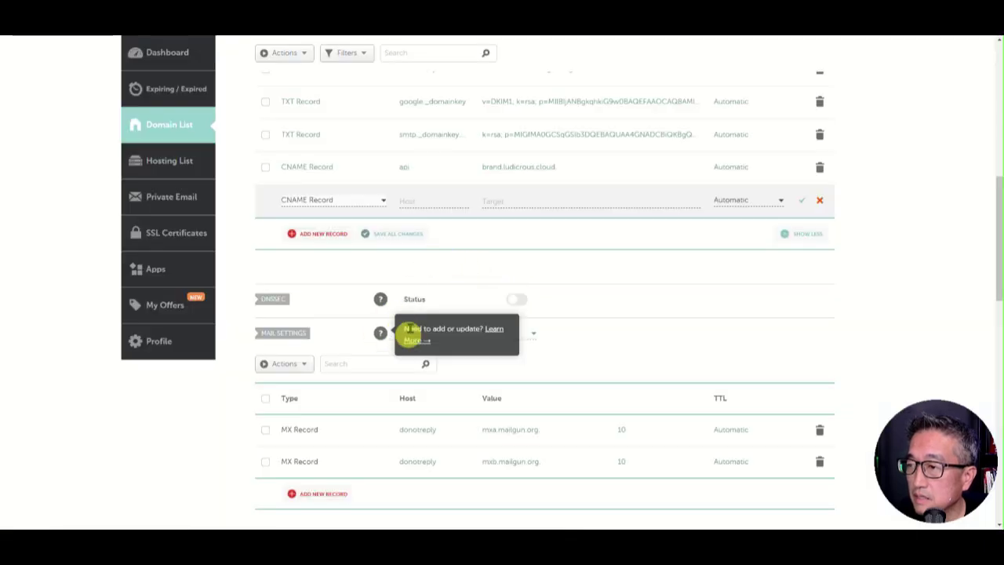
right_click(408, 202)
left_click(439, 306)
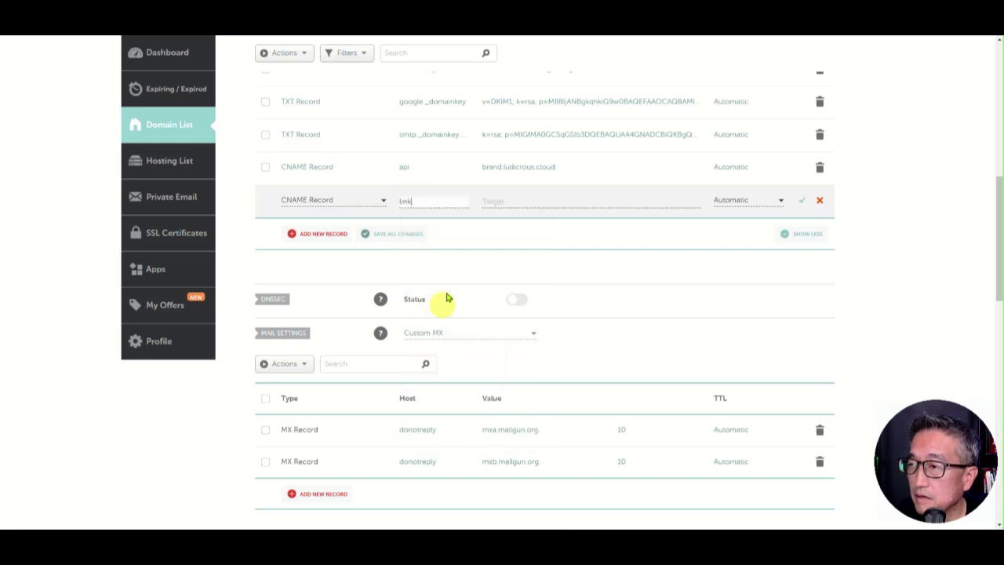
- Set the link record's target to brand.ludicrous.cloud, copied from HighLevel's required value, and save the record
left_click(513, 203)
left_click(594, 248)
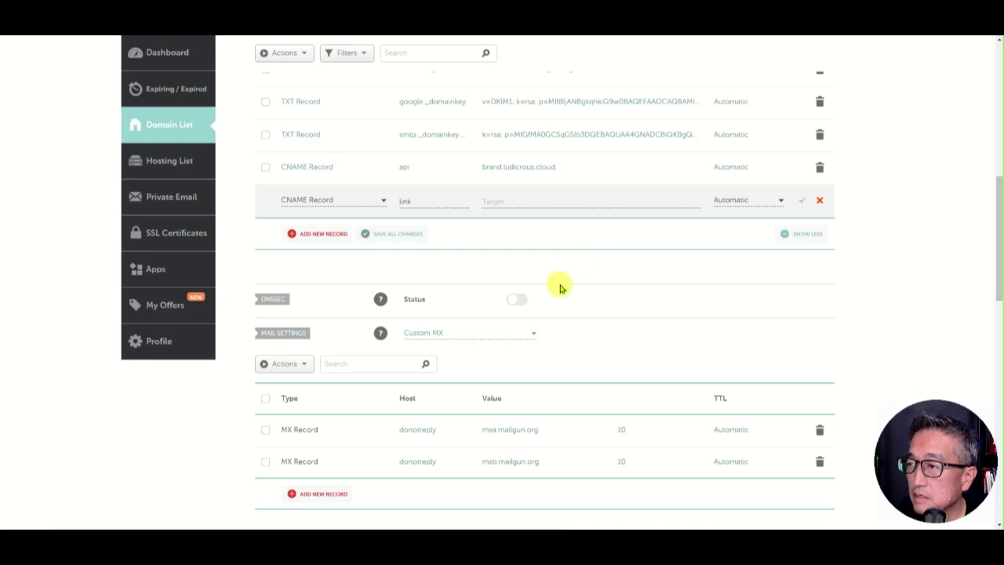
key("alt+Tab")
left_click(625, 295)
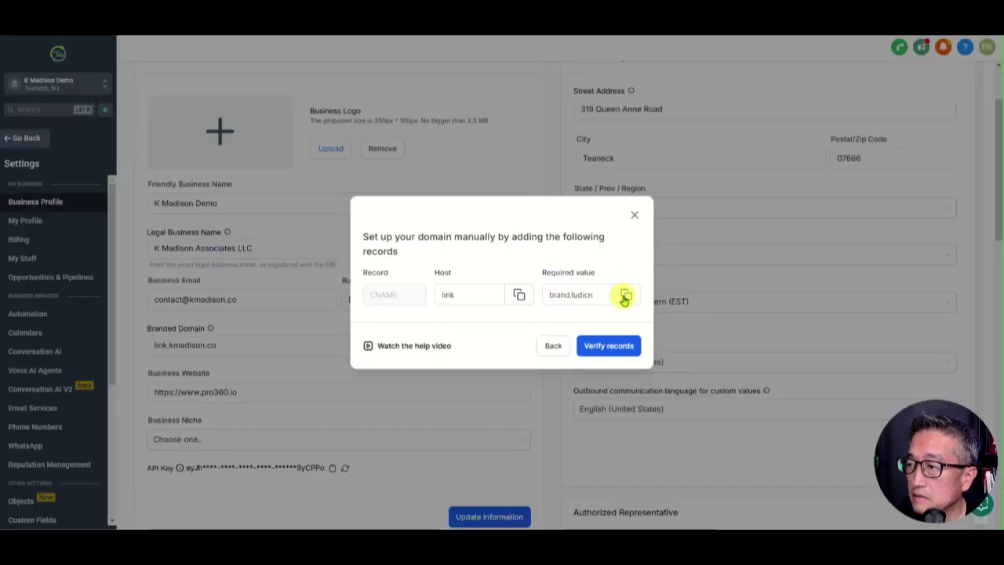
left_click(626, 295)
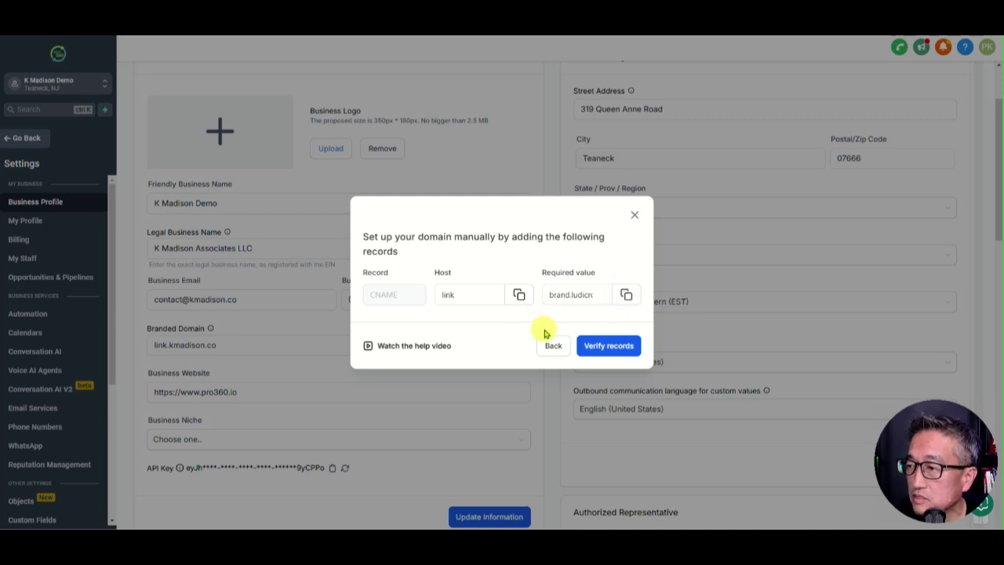
key("alt+Tab")
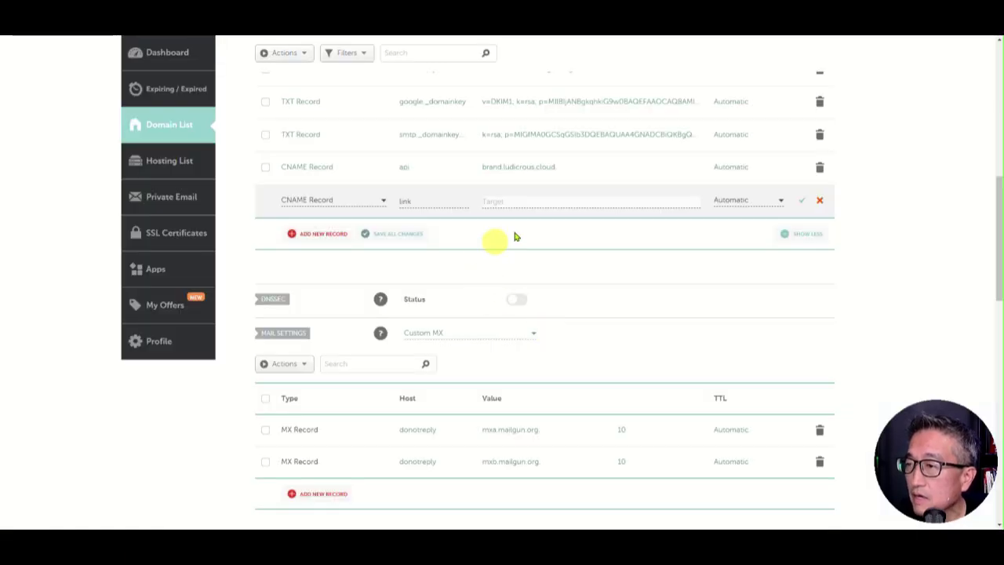
right_click(504, 205)
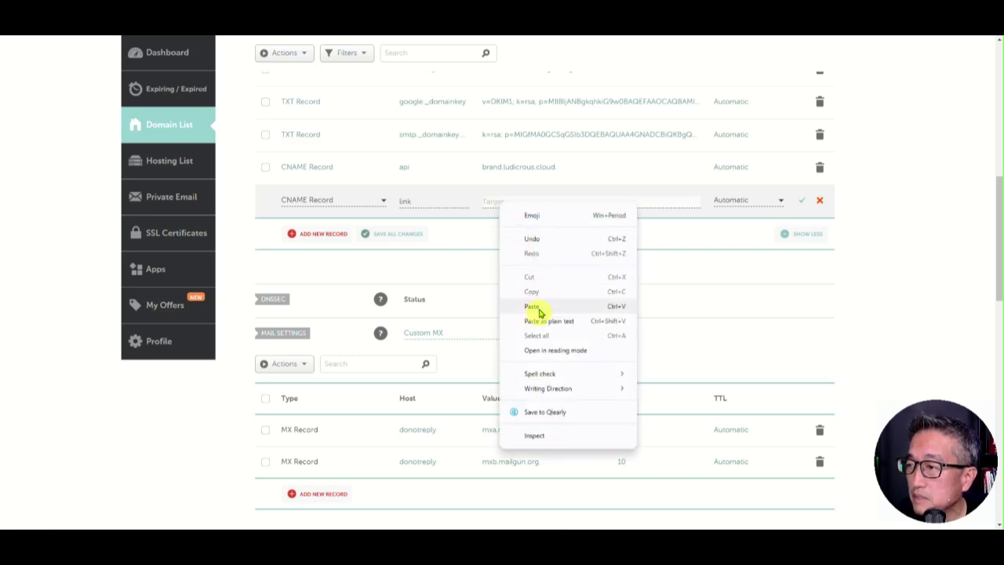
left_click(540, 306)
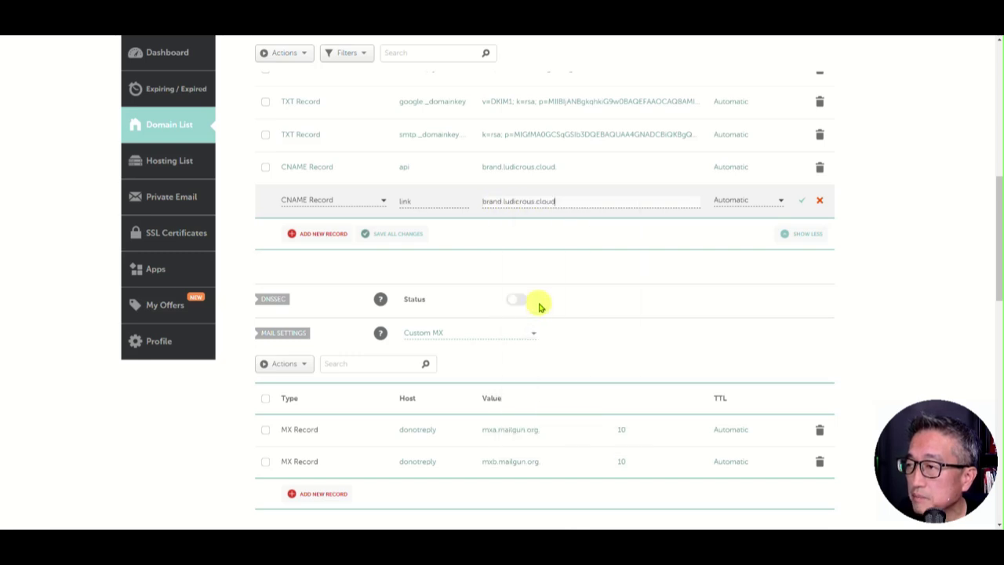
left_click(801, 201)
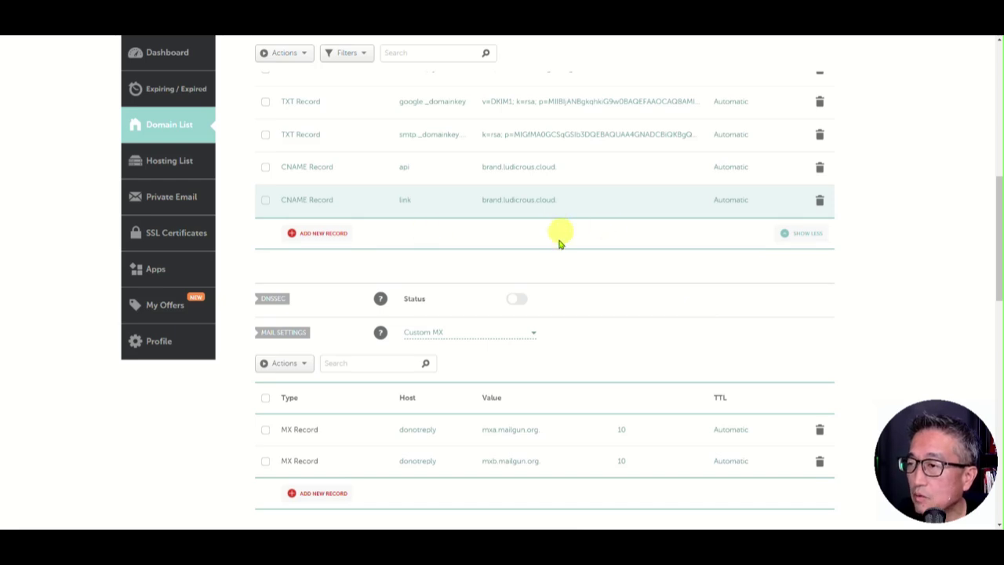
- Switch back to HighLevel and verify the CNAME record for link.kmadison.co, repeating the verification until the branded domain is connected
key("alt+Tab")
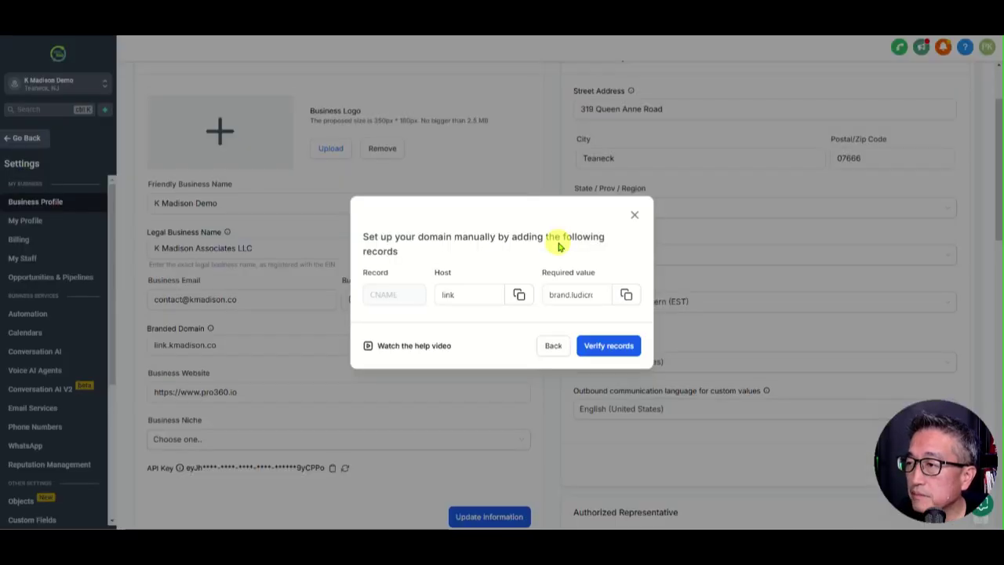
left_click(594, 345)
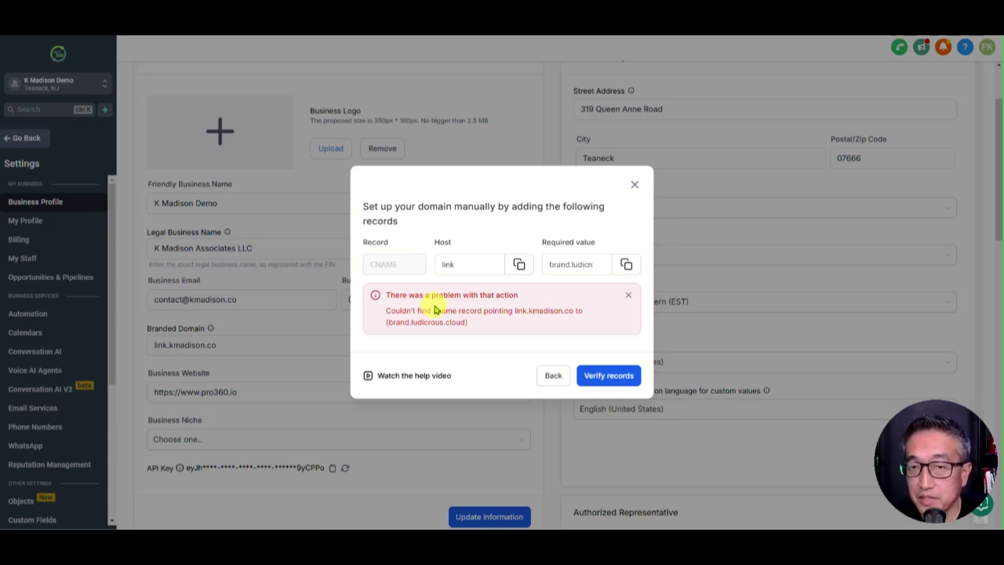
left_click(614, 375)
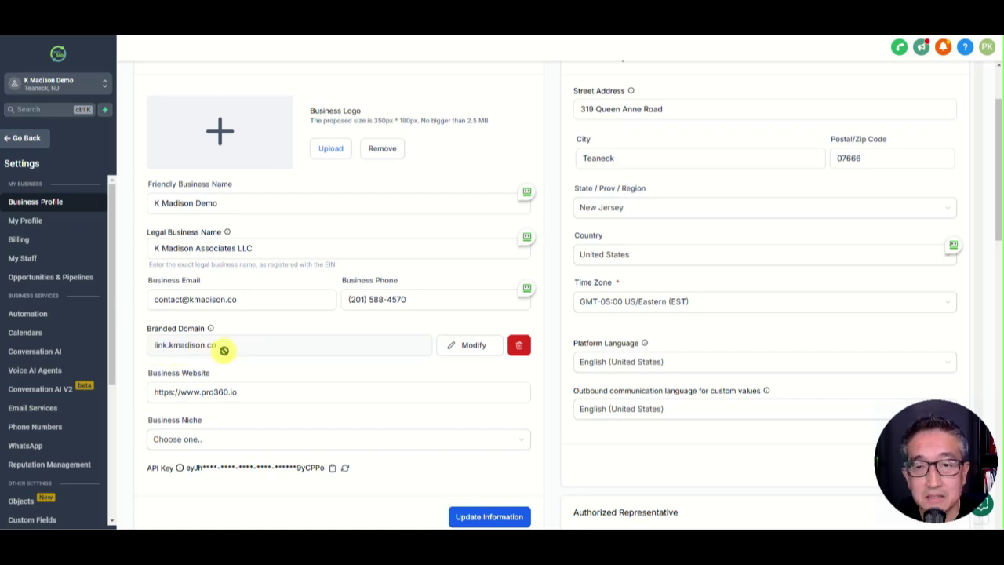
left_click_drag(233, 345, 170, 345)
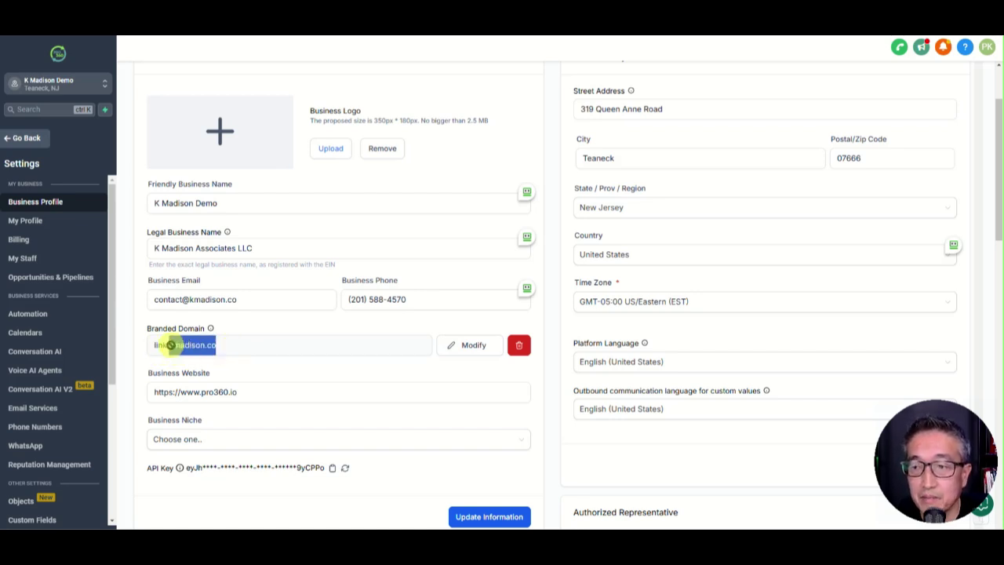